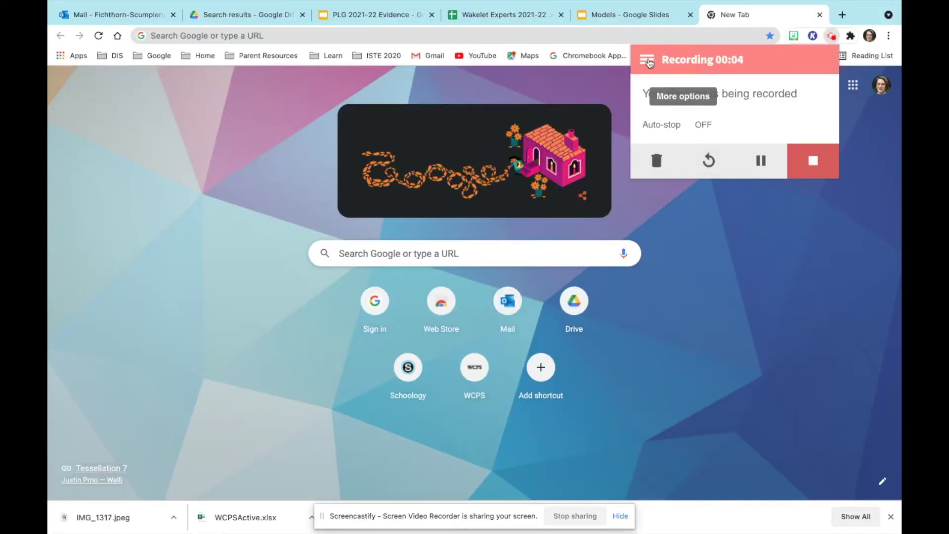
Open the Screencastify extension menu listing My Recordings, Options and Editor during the recording.
left_click(647, 61)
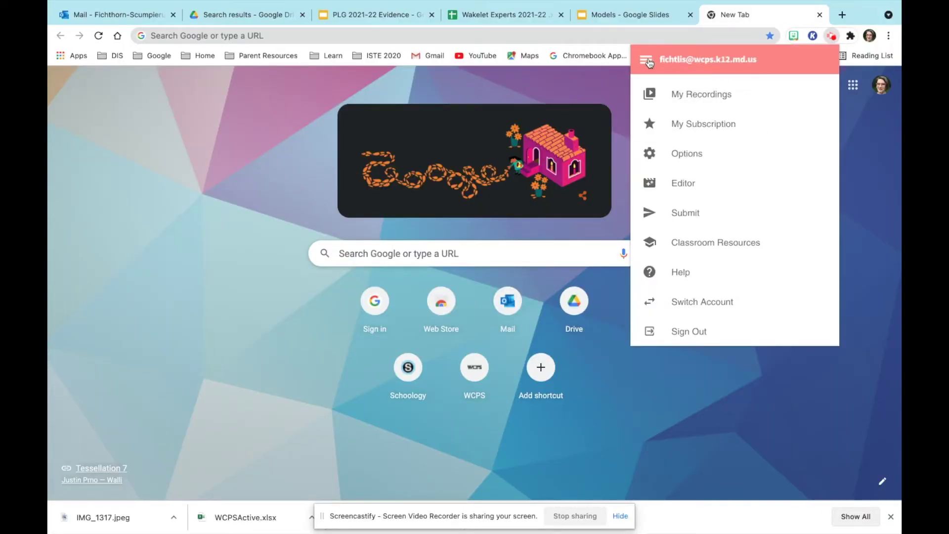
Open the Google Stream recording from My Recordings, pause it, and start Interactive Questions.
left_click(687, 96)
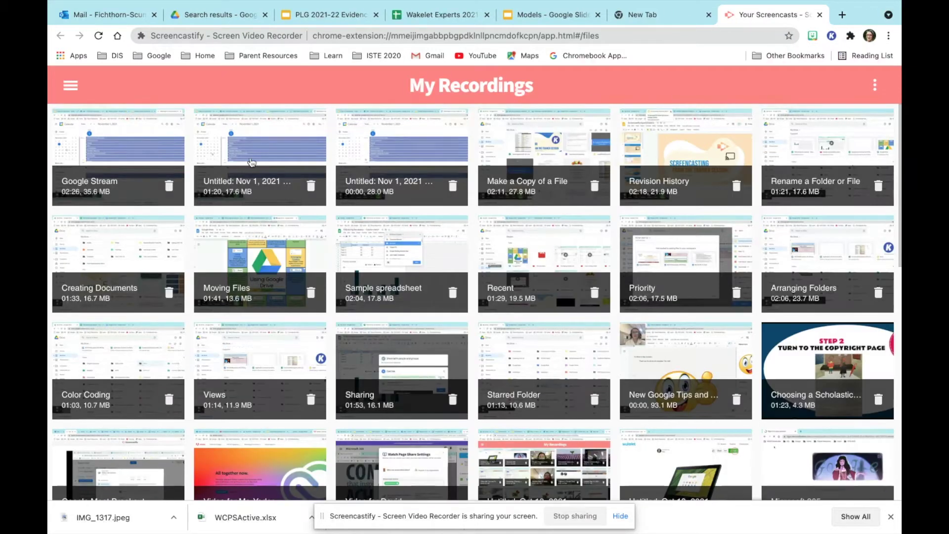
left_click(116, 183)
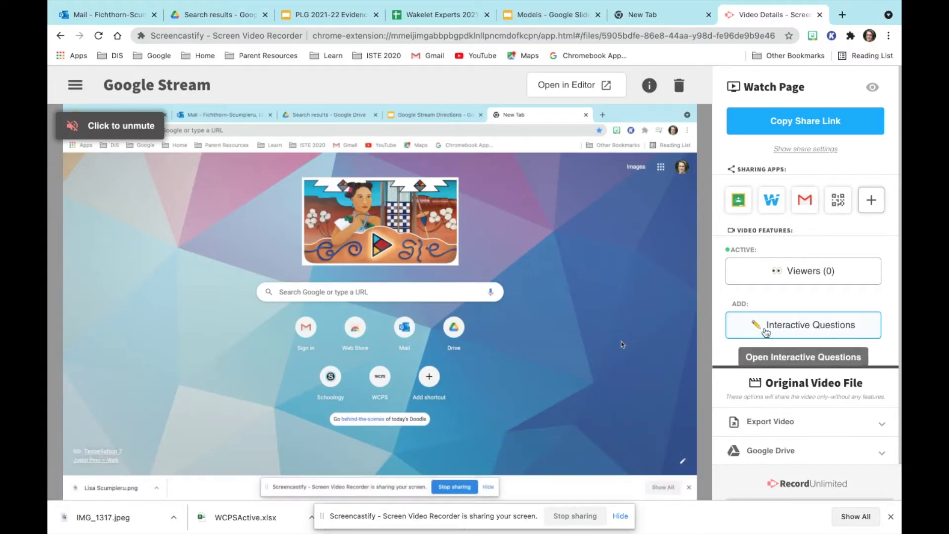
mouse_move(287, 376)
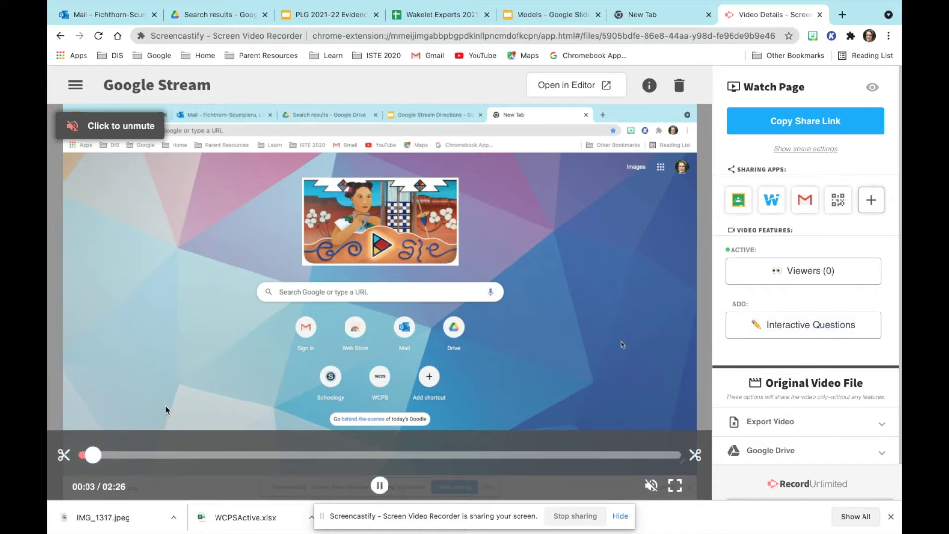
left_click(379, 485)
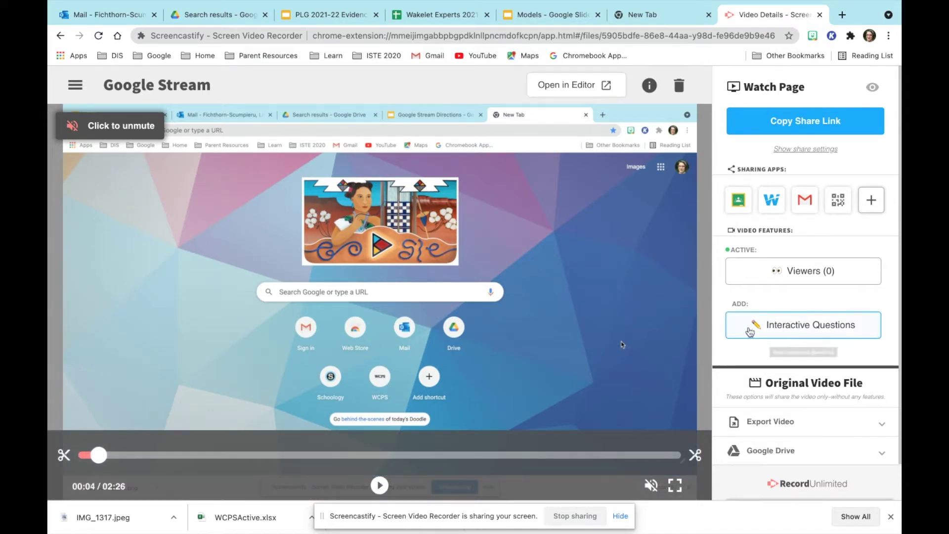
left_click(788, 327)
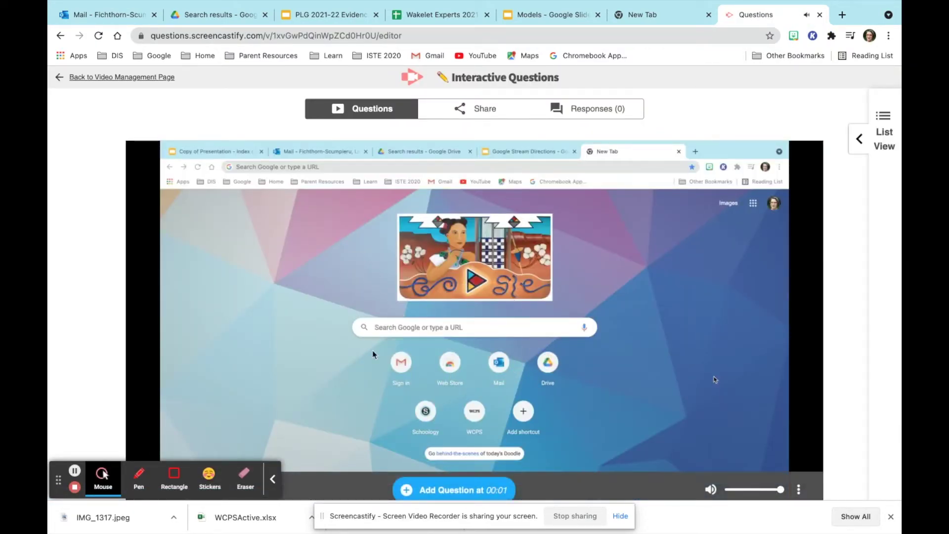
Mute the video, seek to 0:24, pause there, and add a question at 00:24.
left_click(272, 480)
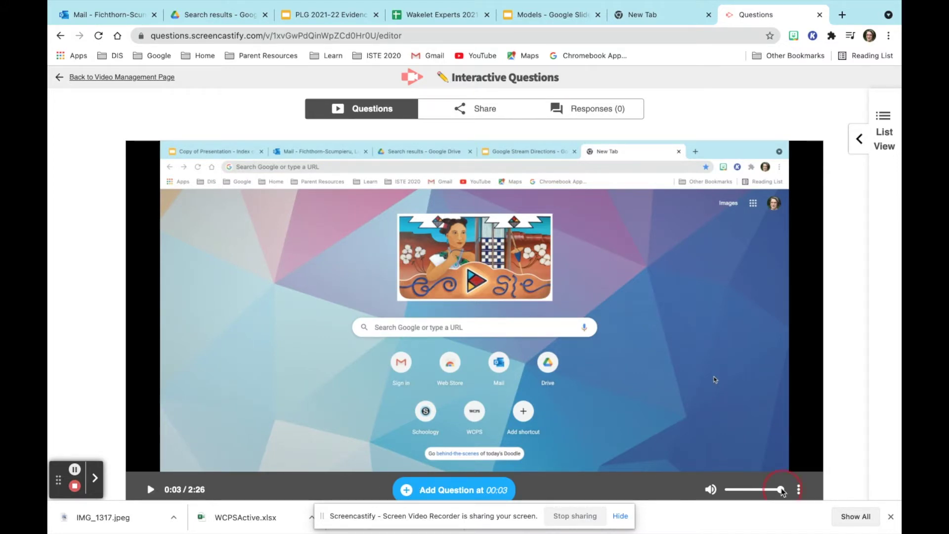
left_click_drag(780, 489, 727, 490)
left_click(151, 490)
scroll(275, 449, "down", 3)
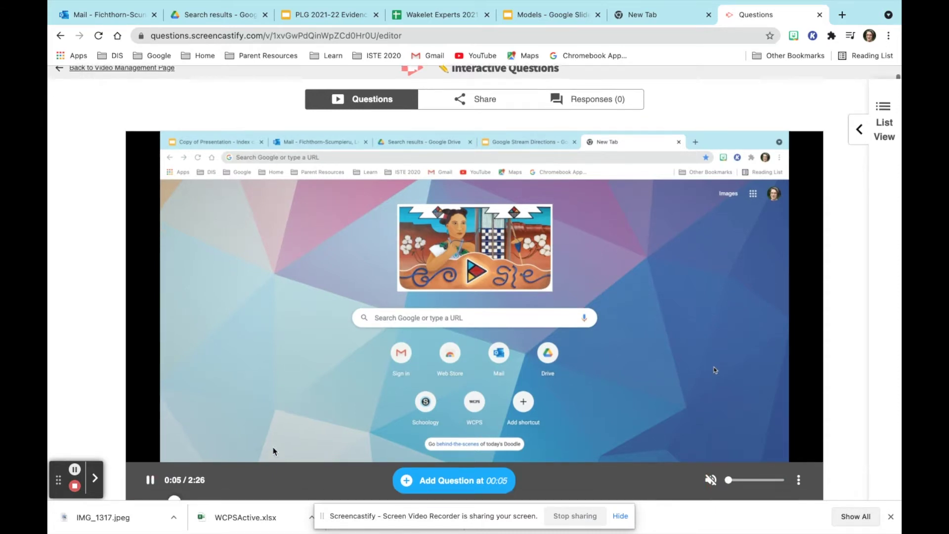
left_click_drag(182, 385, 248, 387)
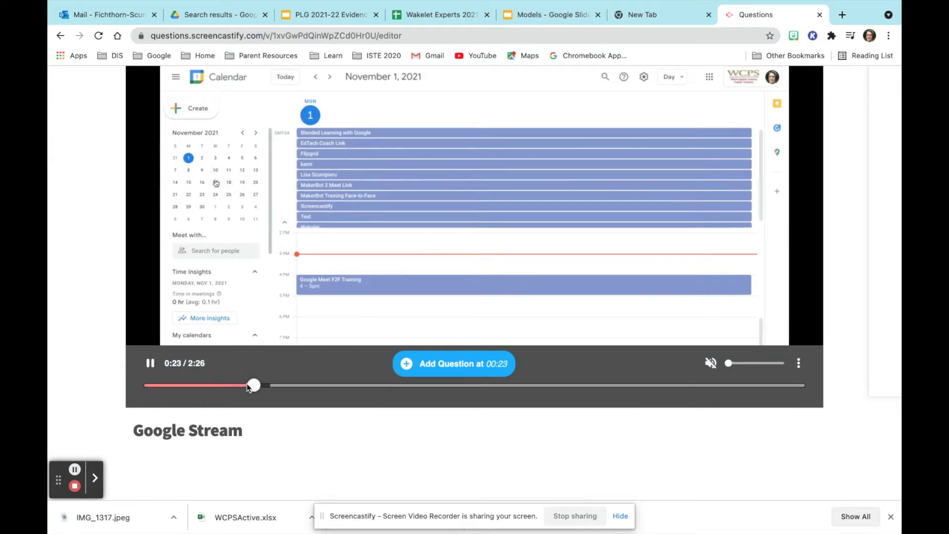
left_click(151, 364)
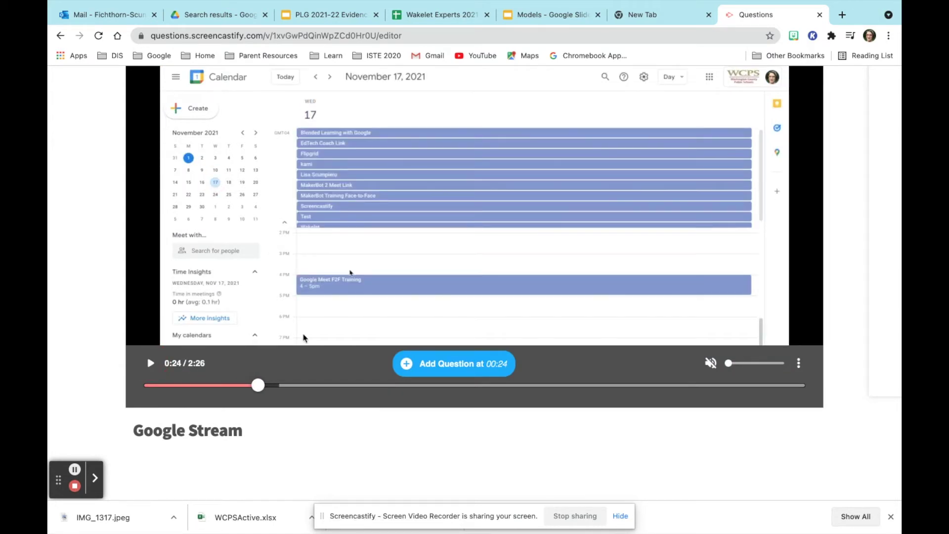
left_click(433, 370)
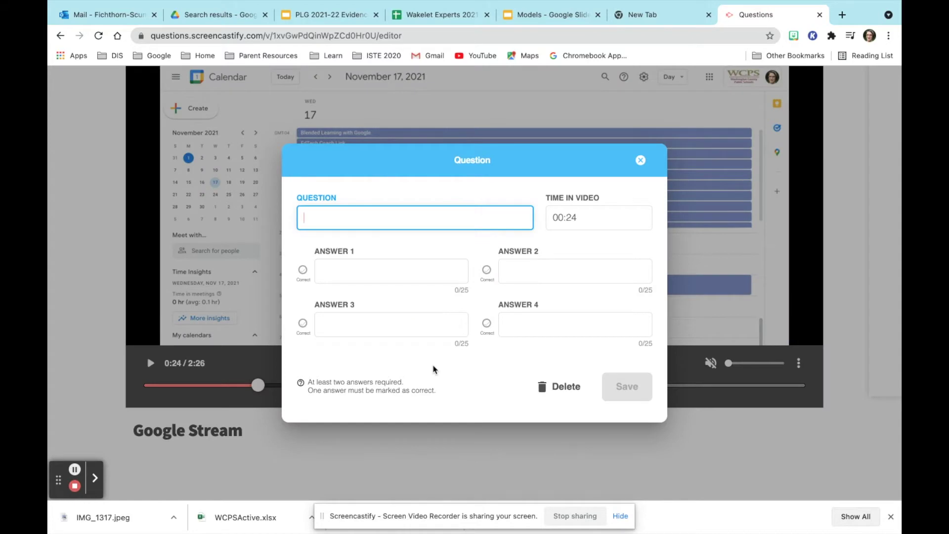
Enter the question 'How do you feel about this option?'.
type("How do you feel about")
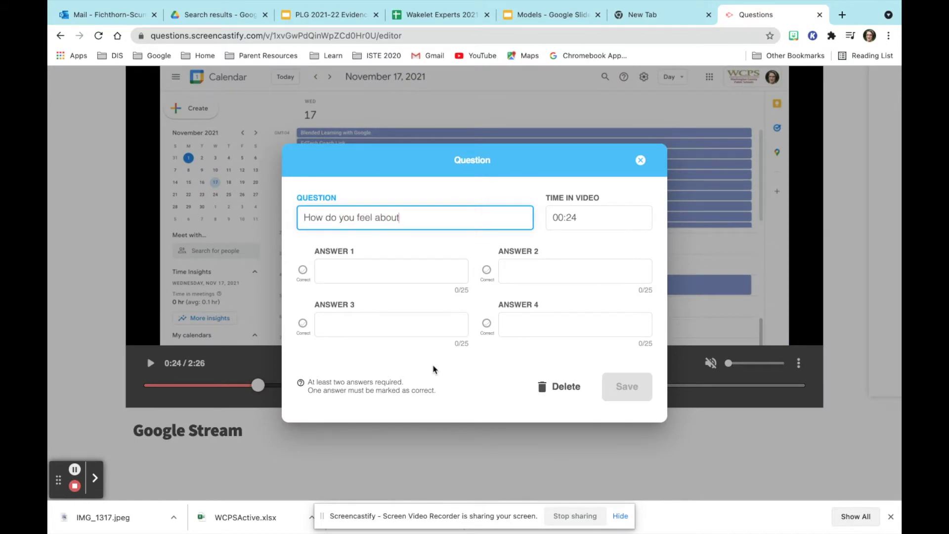
type(" this options")
key("BackSpace")
type("?")
Insert a smiley emoji as Answer 1 and an upside-down-face emoji as Answer 2.
left_click(350, 275)
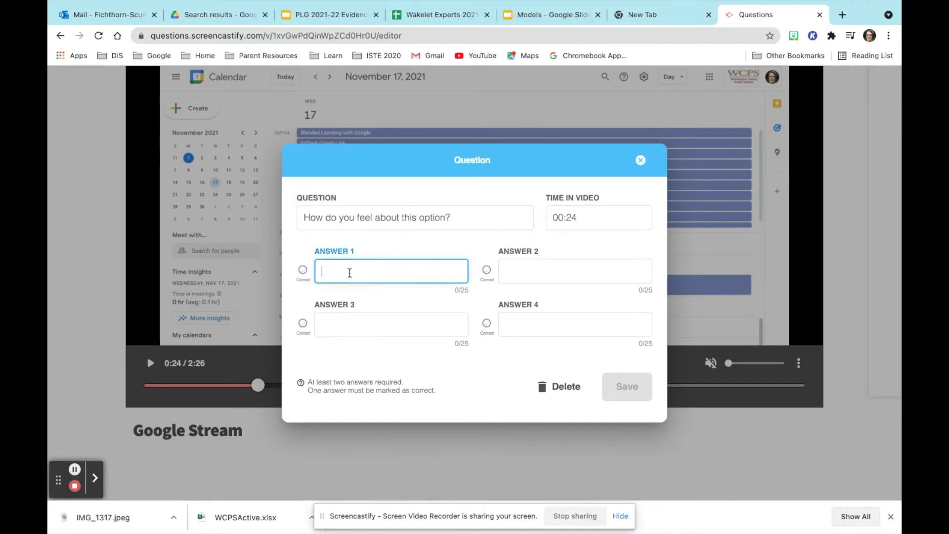
right_click(350, 276)
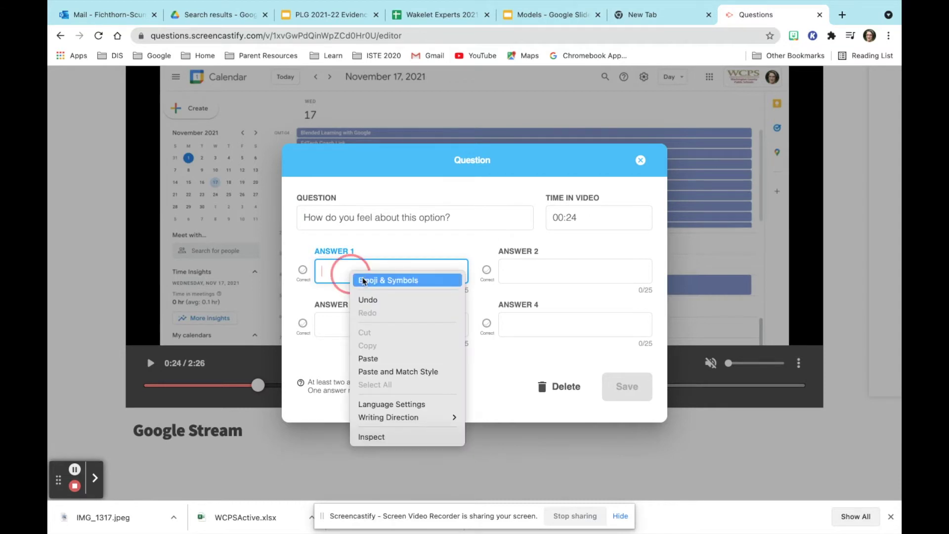
left_click(364, 280)
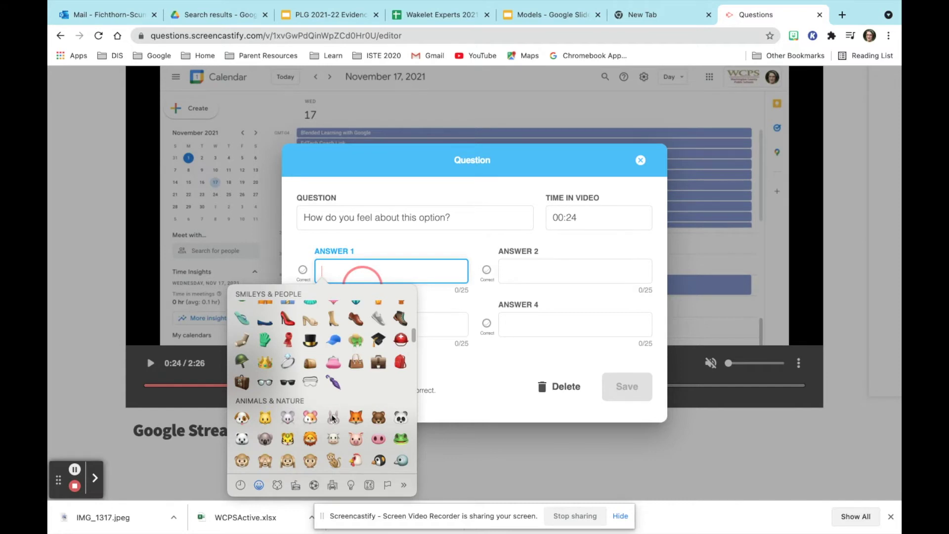
scroll(313, 423, "up", 3)
scroll(313, 423, "up", 10)
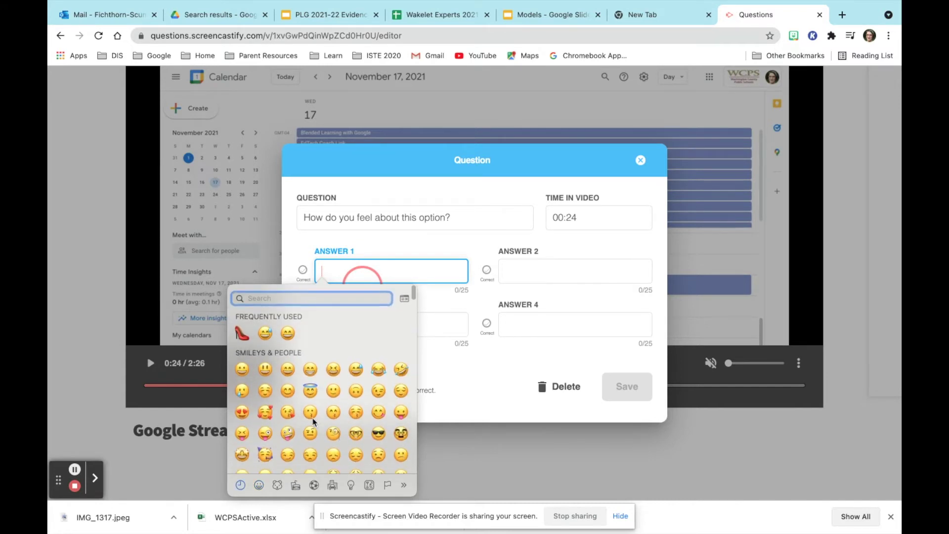
left_click(288, 331)
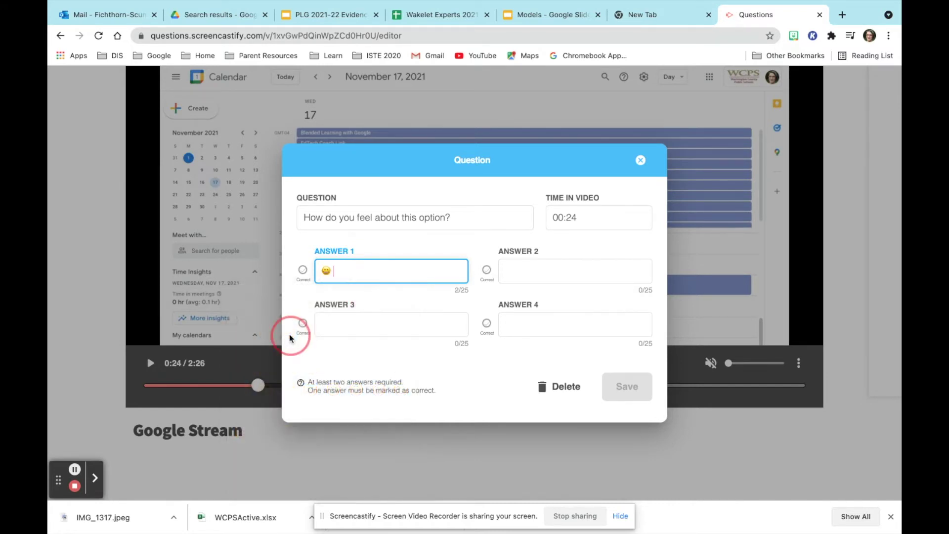
right_click(521, 274)
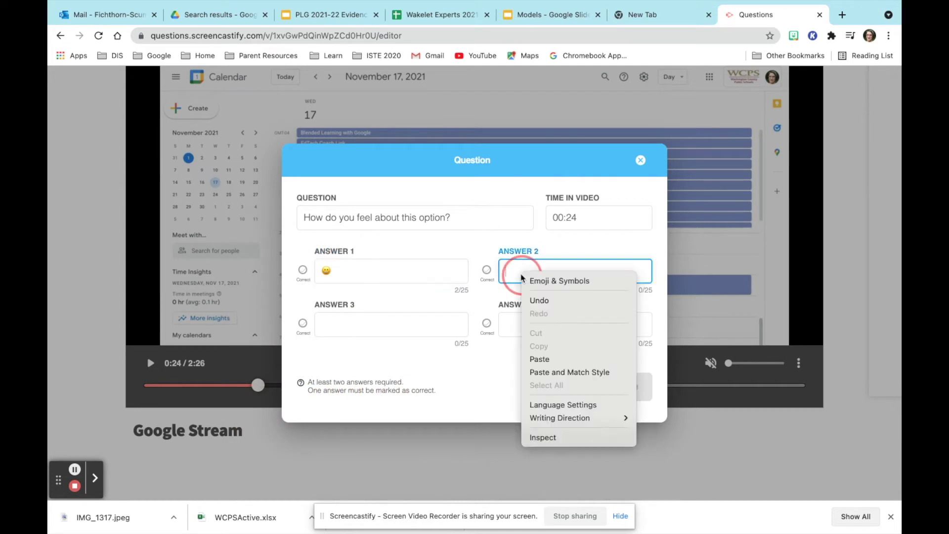
left_click(548, 282)
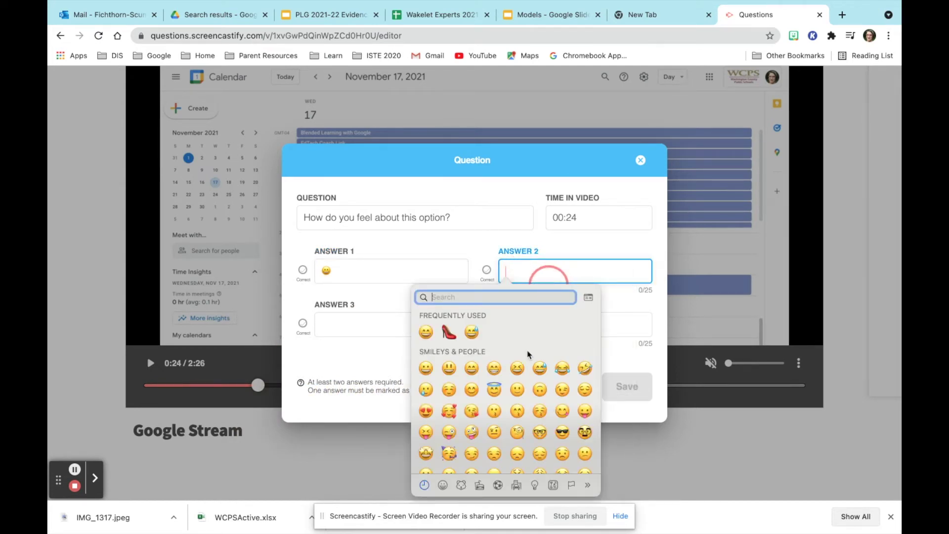
left_click(540, 389)
Insert a heart-eyes emoji as Answer 3 and paste an emoji into Answer 4.
left_click(385, 339)
left_click(352, 326)
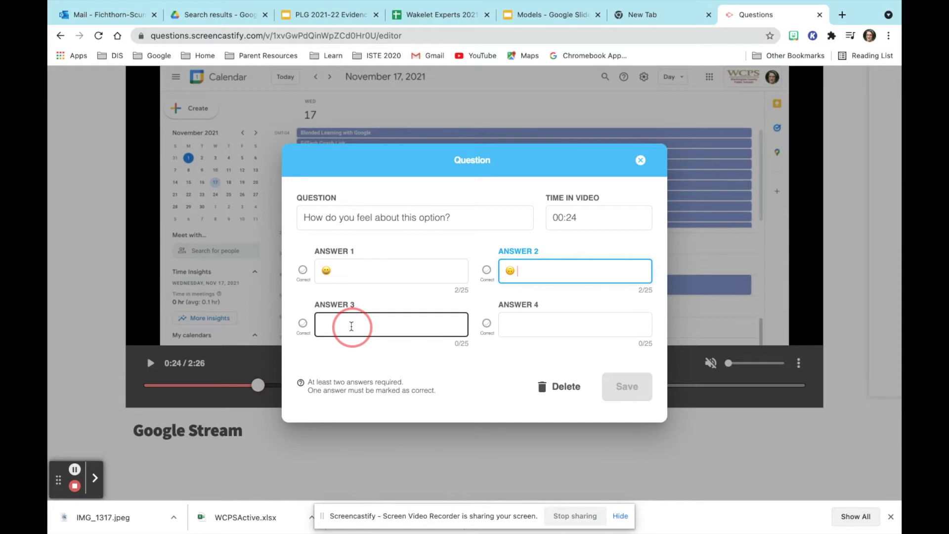
right_click(351, 326)
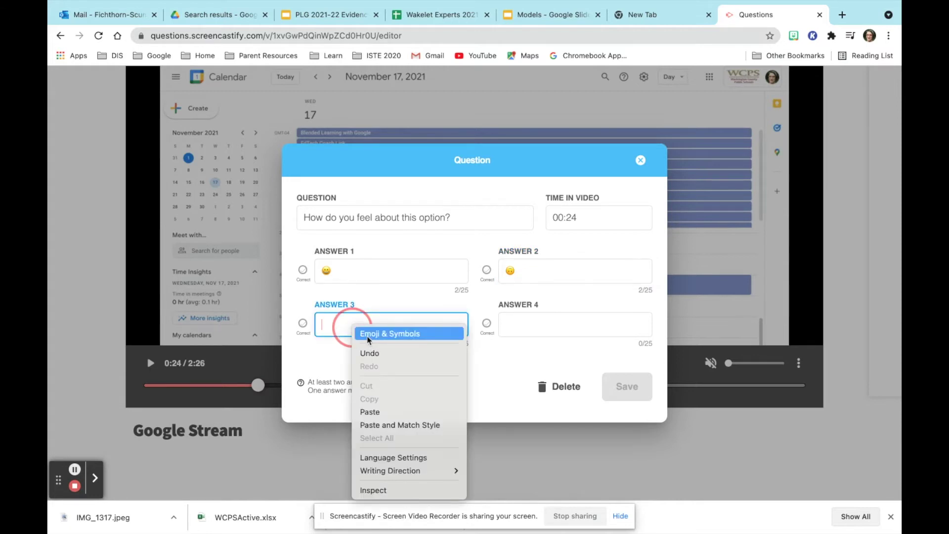
left_click(368, 334)
scroll(344, 208, "down", 2)
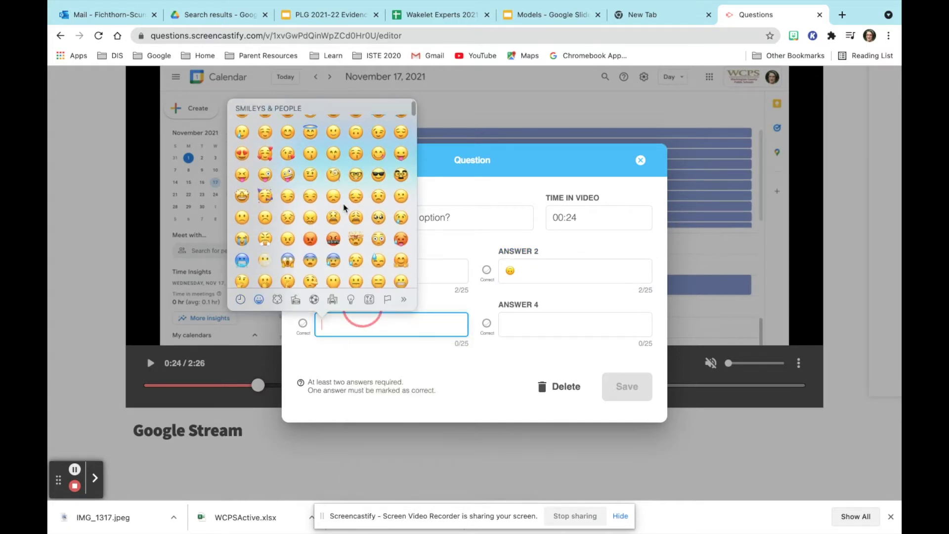
left_click(243, 153)
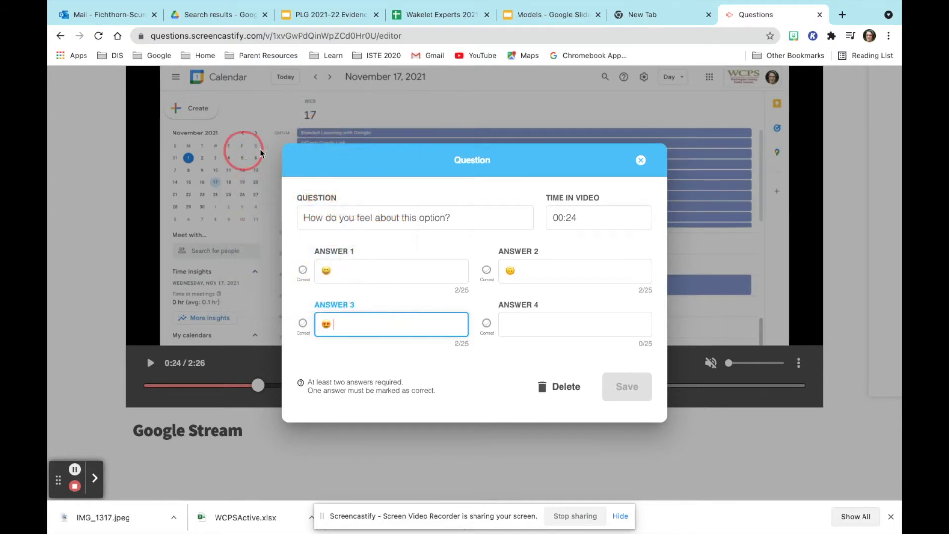
left_click(505, 322)
type("😡")
Mark the first emoji answer as correct and save the question.
left_click(487, 324)
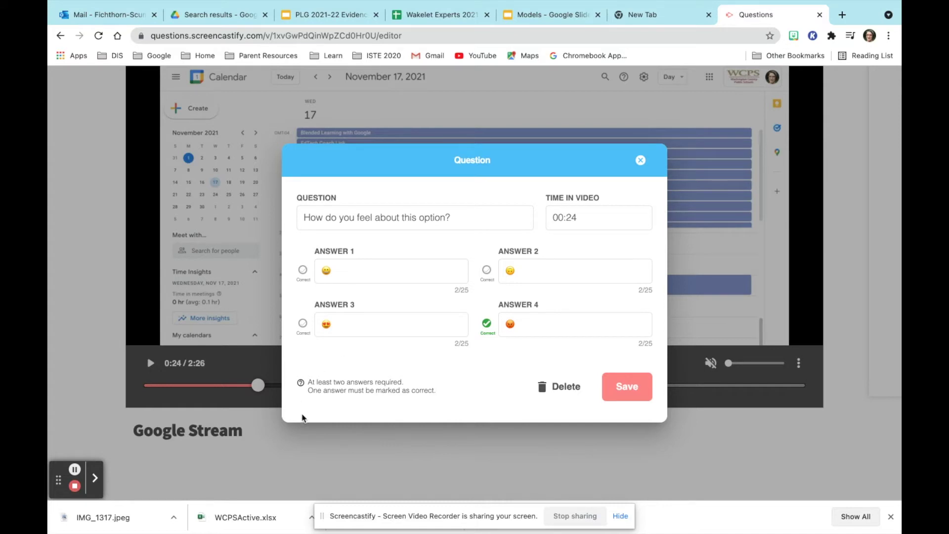
left_click(303, 270)
left_click(608, 381)
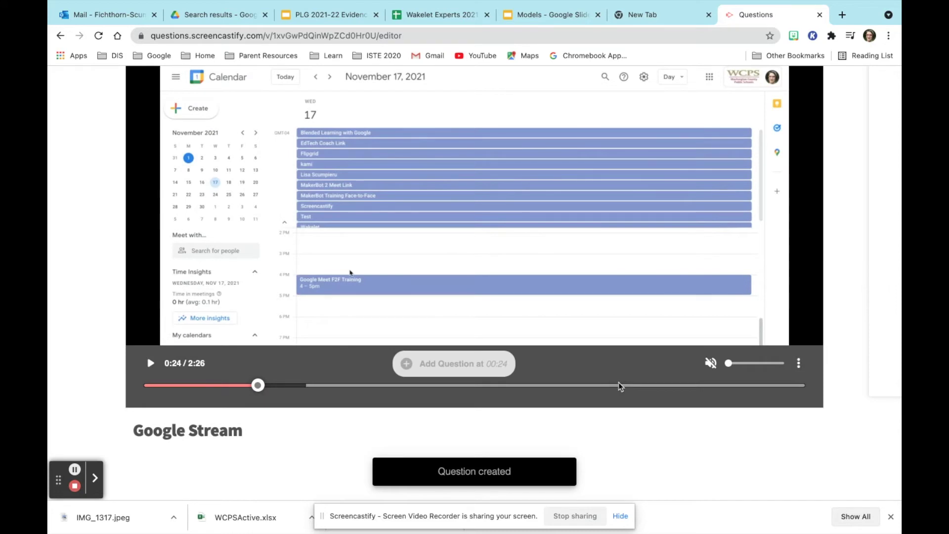
Copy the video's watch page link from the Share options.
scroll(475, 304, "up", 1)
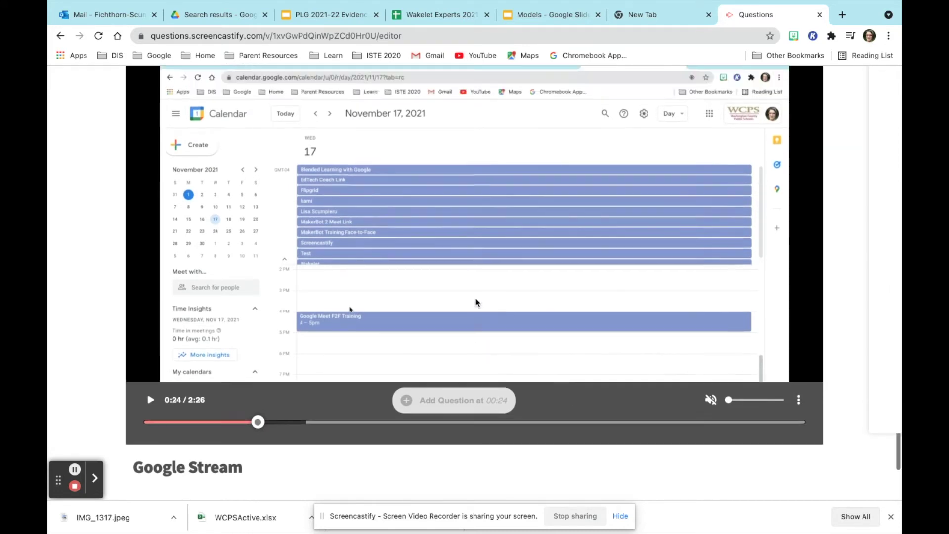
scroll(476, 302, "up", 2)
left_click(502, 113)
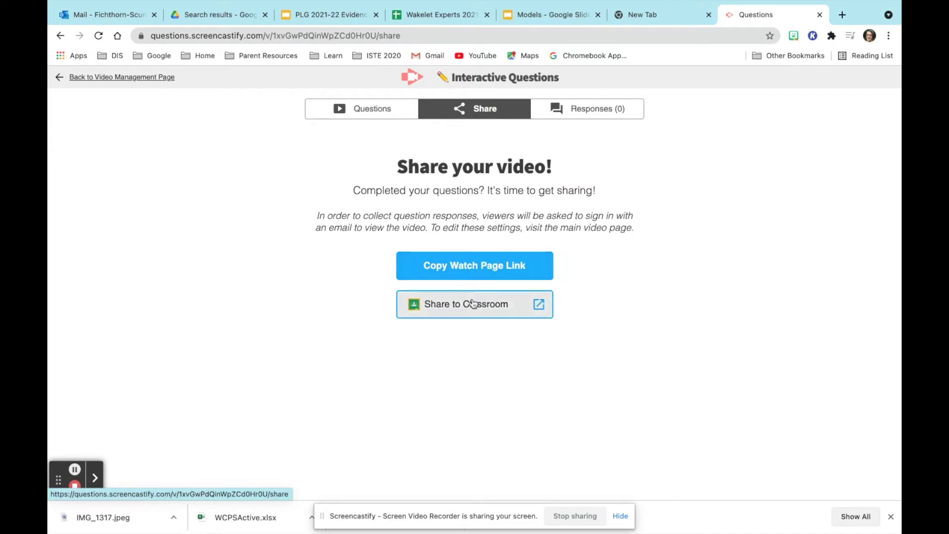
left_click(467, 267)
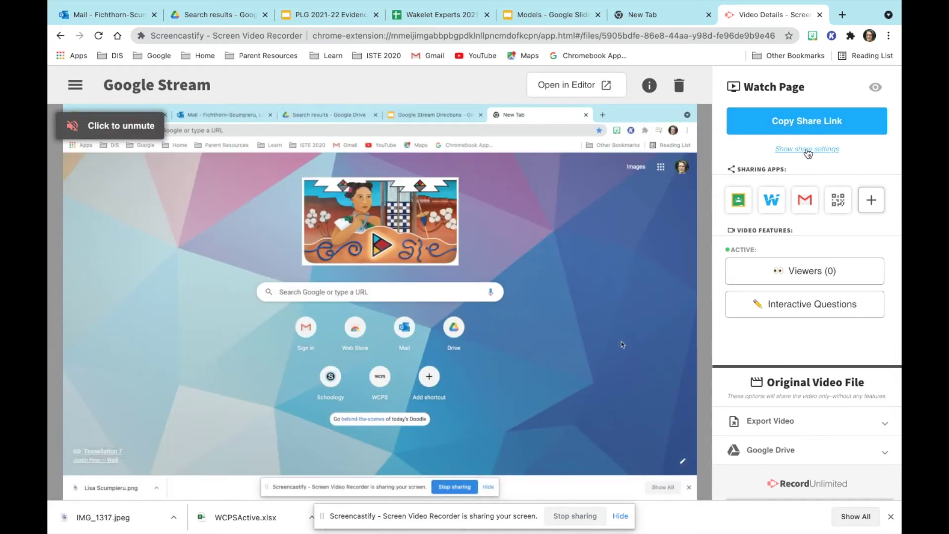
Restrict watch-page access to anyone in my organization and save the sharing settings.
left_click(806, 150)
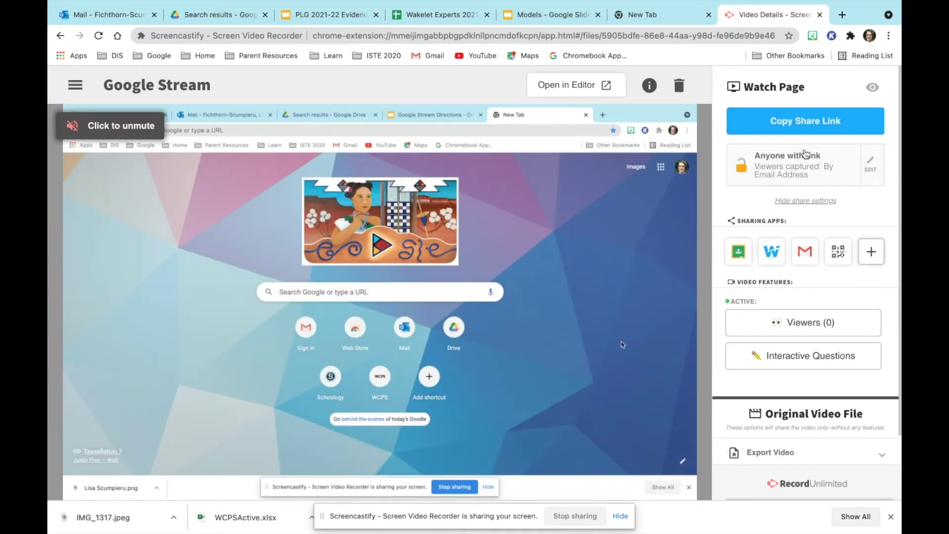
left_click(847, 168)
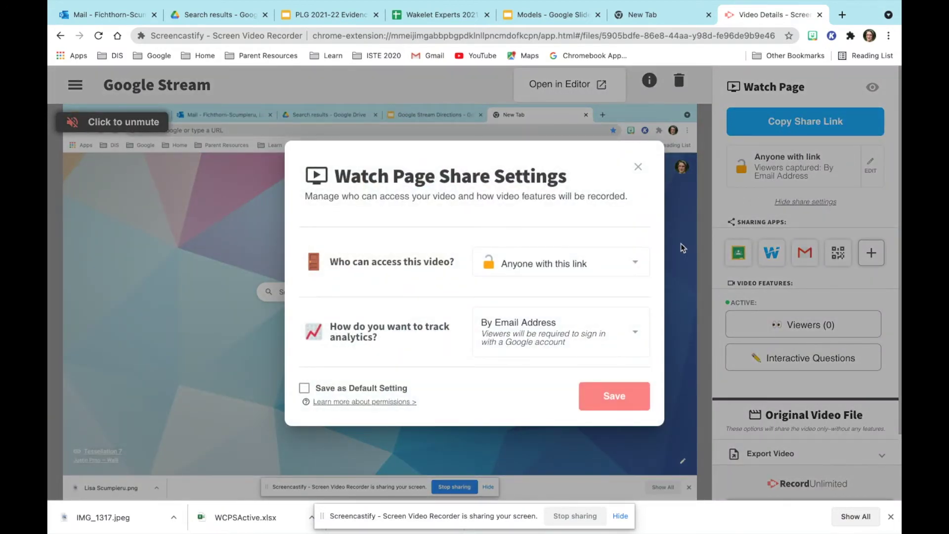
left_click(643, 261)
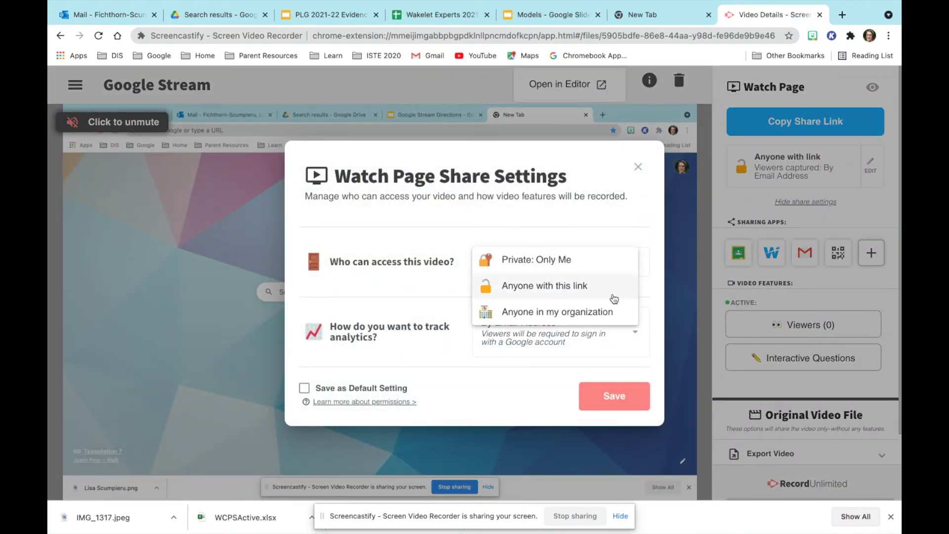
left_click(609, 309)
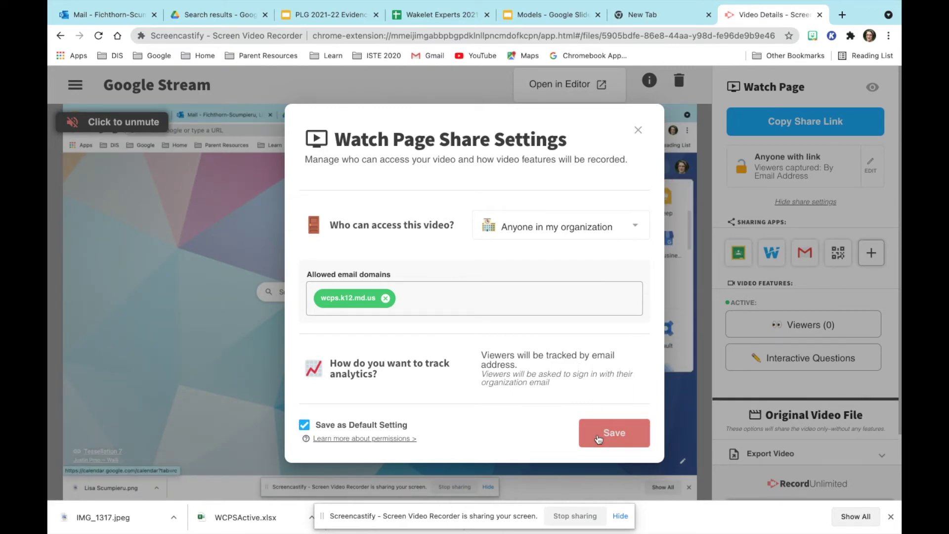
left_click(599, 440)
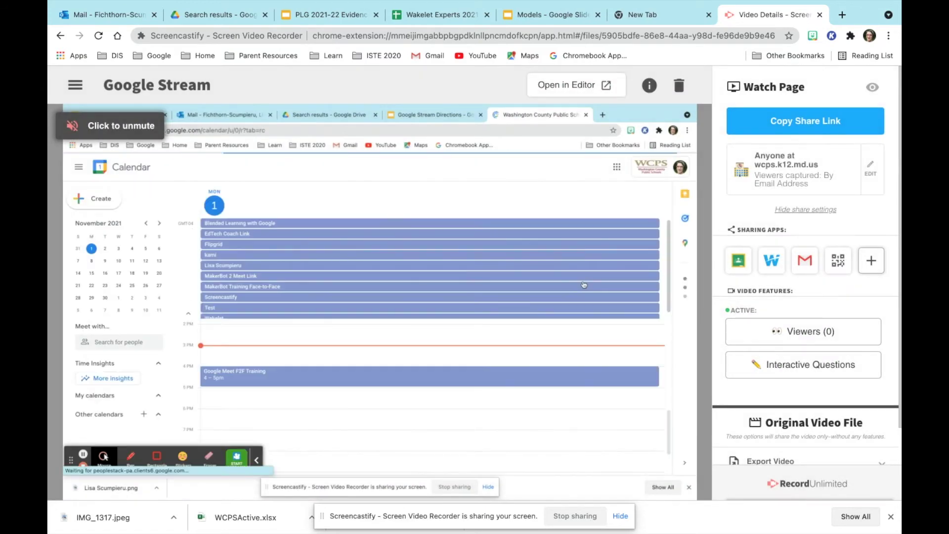
left_click(842, 15)
Load the pasted watch link and seek the video to the 0:24 question.
key("ctrl+v")
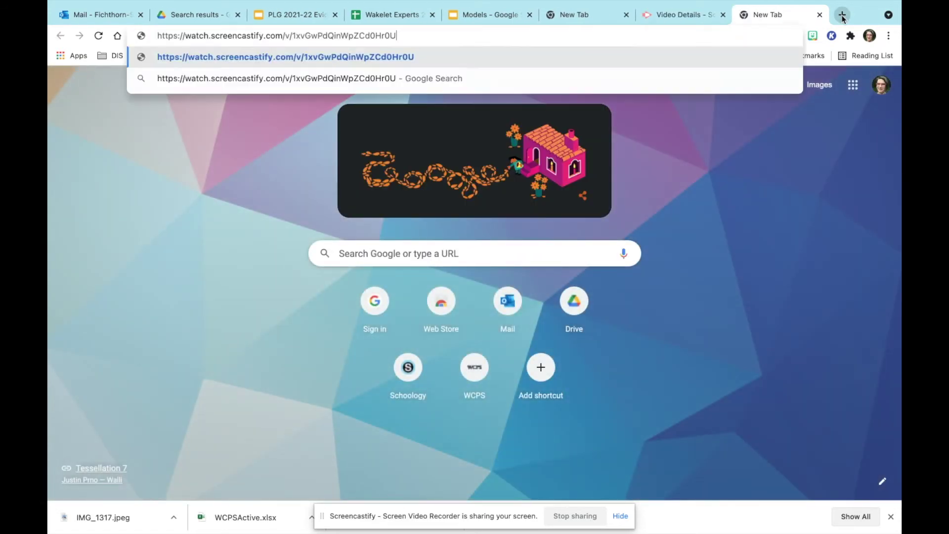
key("Return")
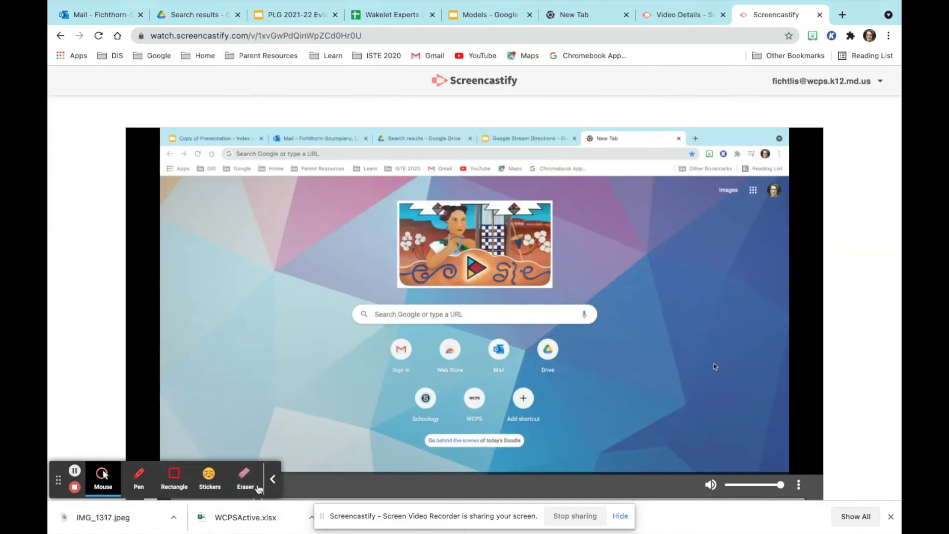
right_click(272, 482)
key("Escape")
scroll(215, 455, "down", 2)
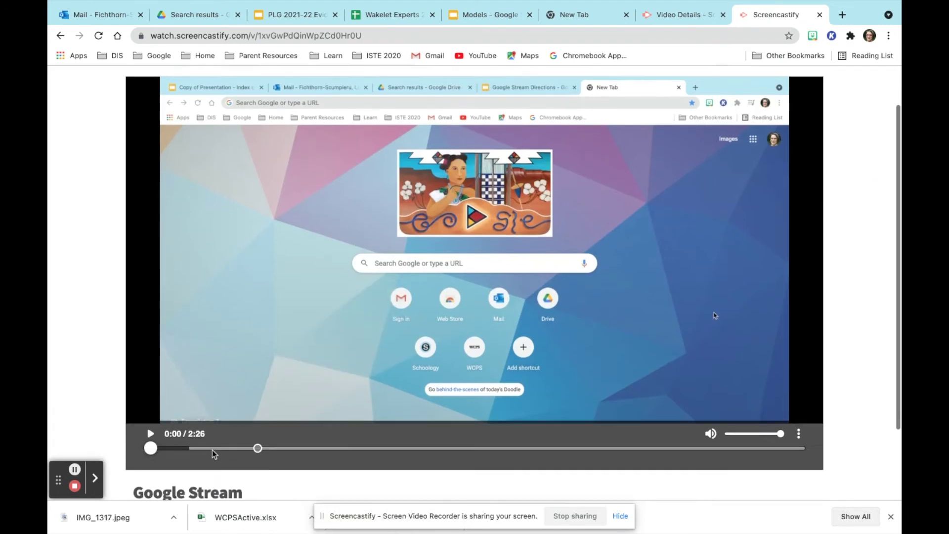
left_click_drag(151, 403, 255, 402)
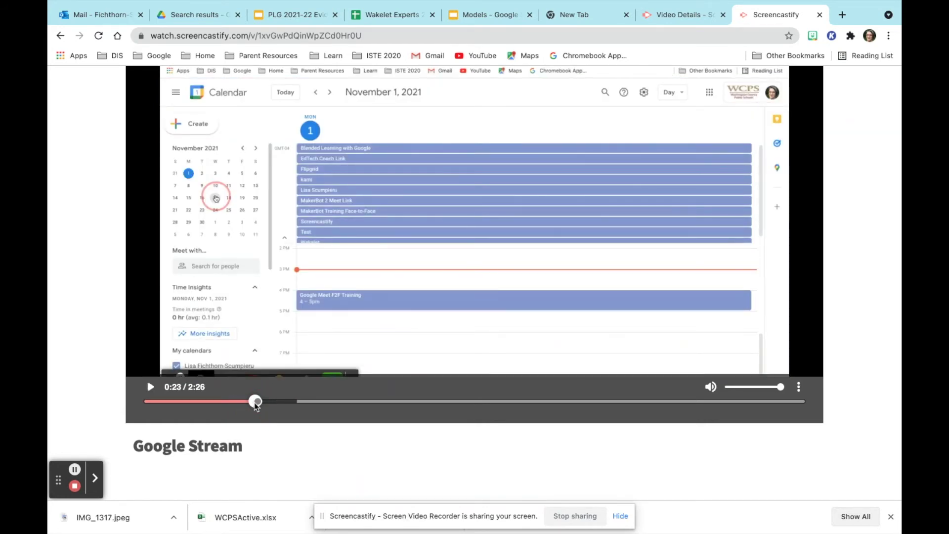
left_click_drag(257, 405, 259, 406)
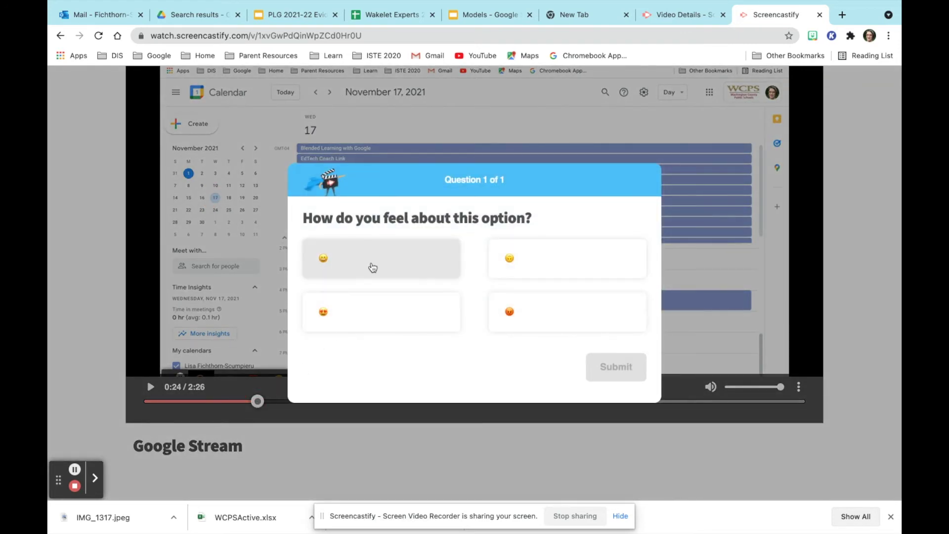
Answer with the heart-eyes emoji, submit, and continue past the 'not quite right' feedback.
left_click(364, 312)
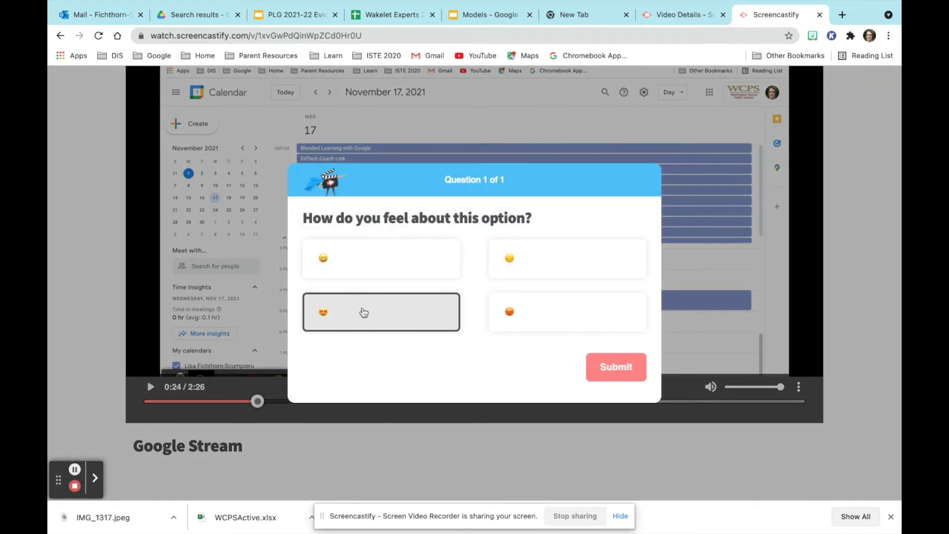
left_click(610, 371)
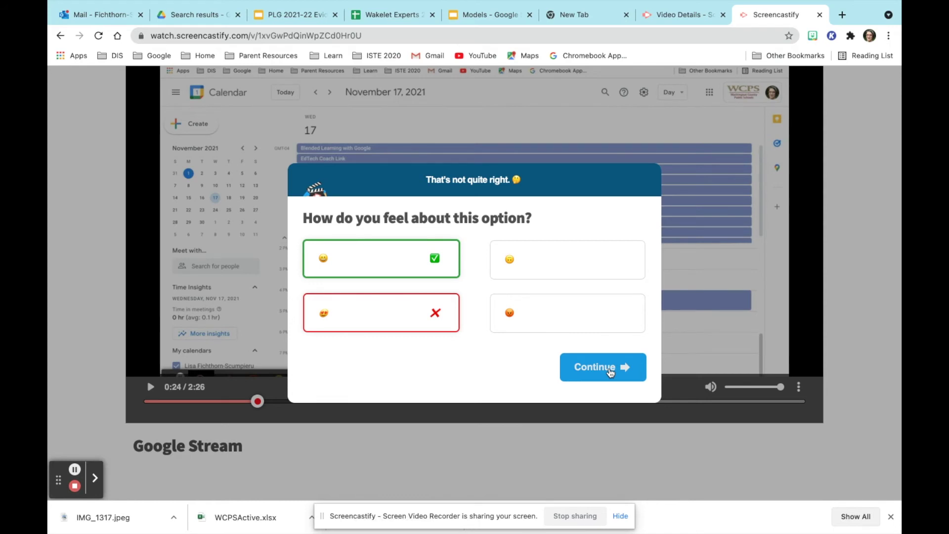
left_click(611, 371)
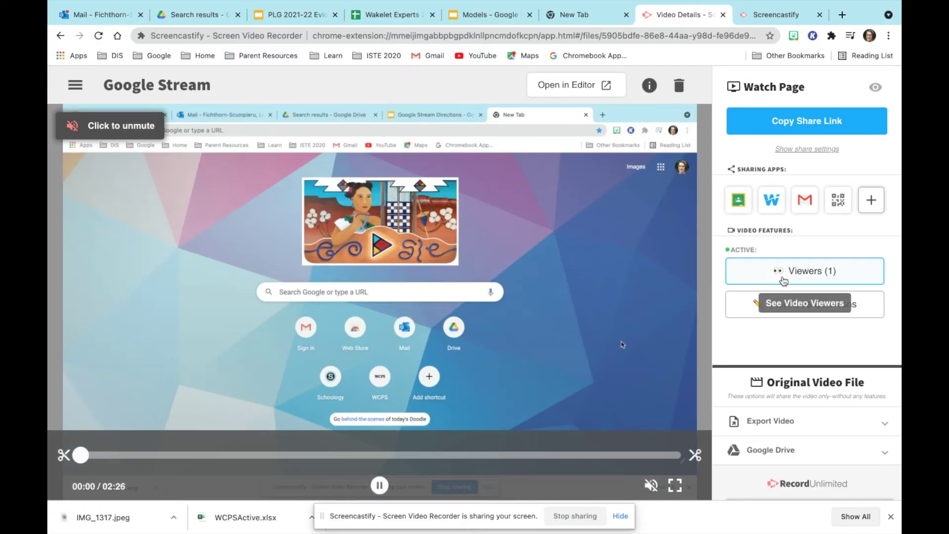
Open Viewers (1) and its responses link to see 1 response with 0% average score.
left_click(791, 272)
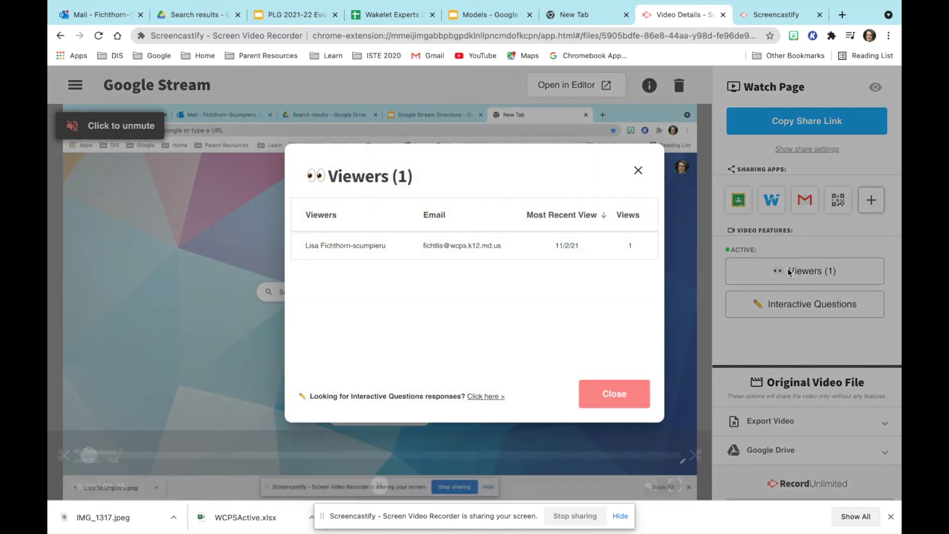
left_click(614, 398)
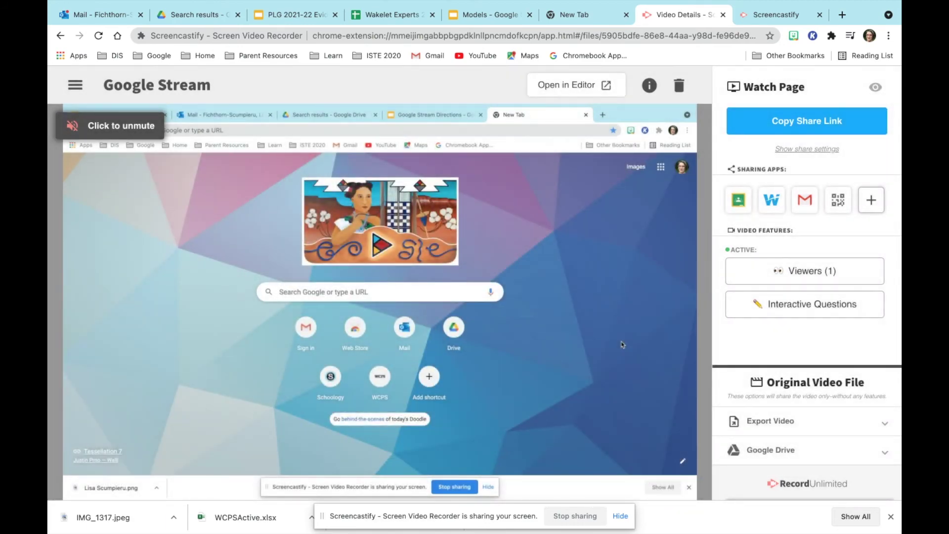
left_click(808, 268)
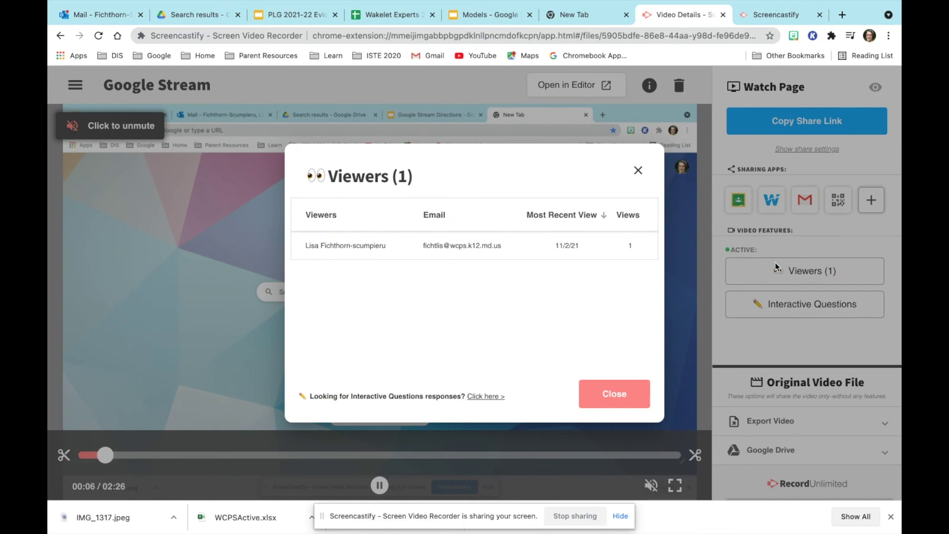
left_click(477, 397)
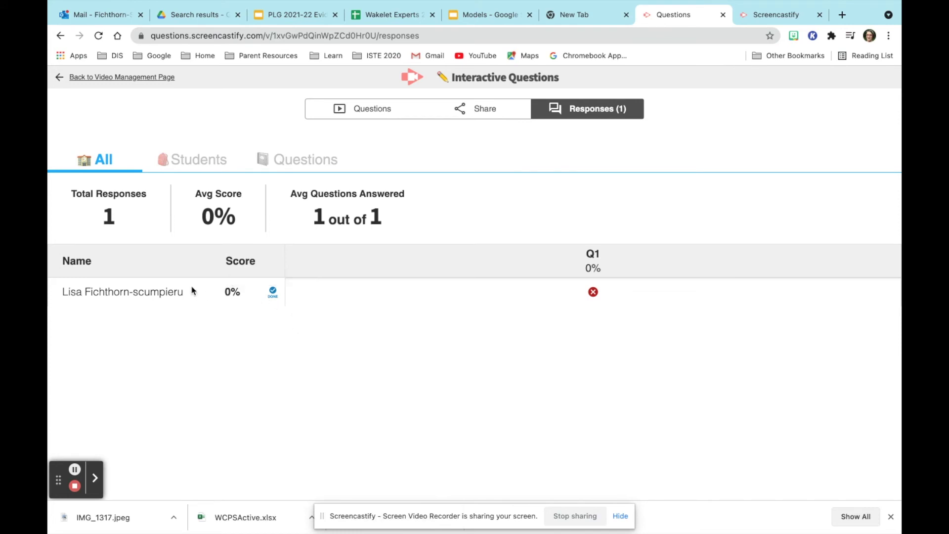
scroll(518, 296, "down", 2)
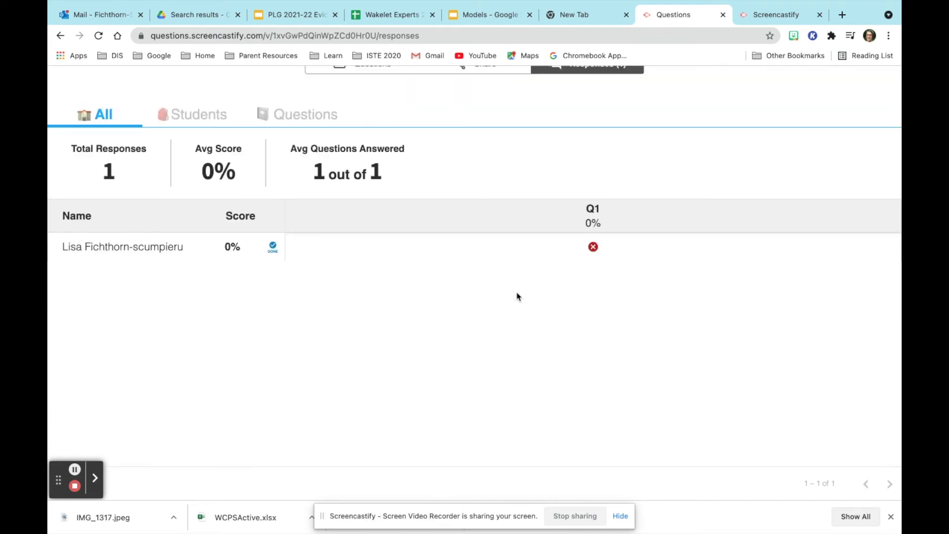
scroll(518, 296, "up", 2)
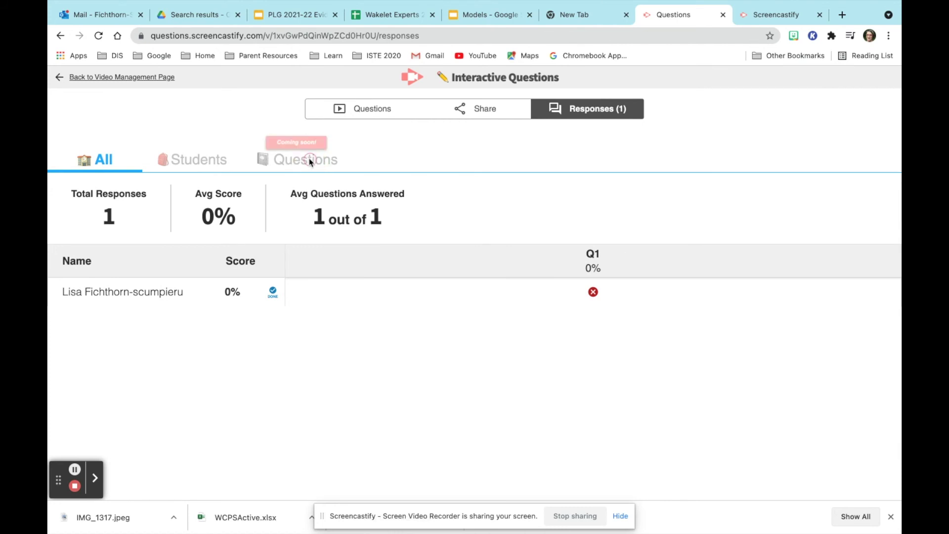